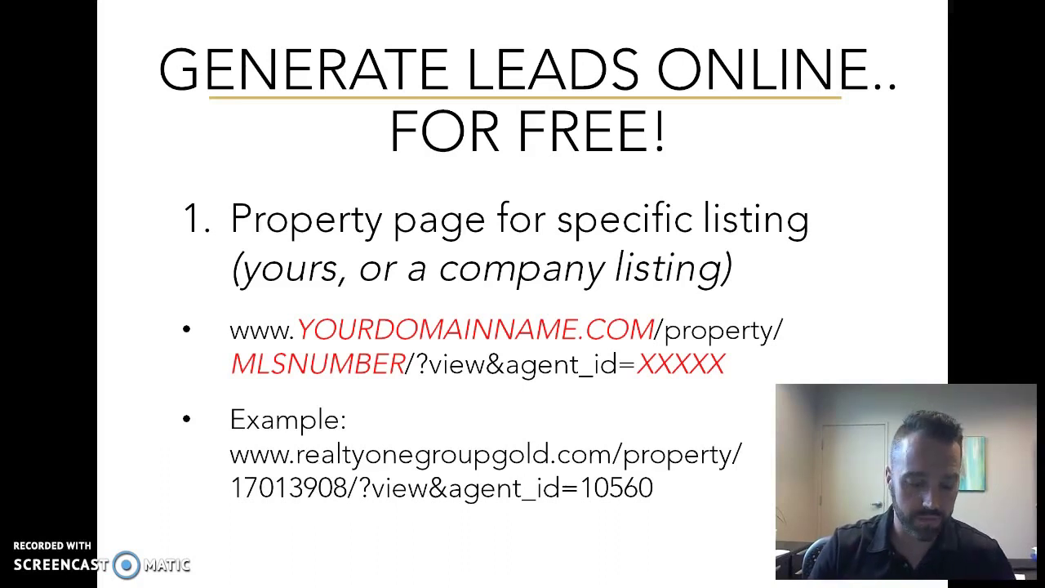
Switch from the PowerPoint slide to the Chrome window with the Central Valley Homes site.
key(alt+Tab)
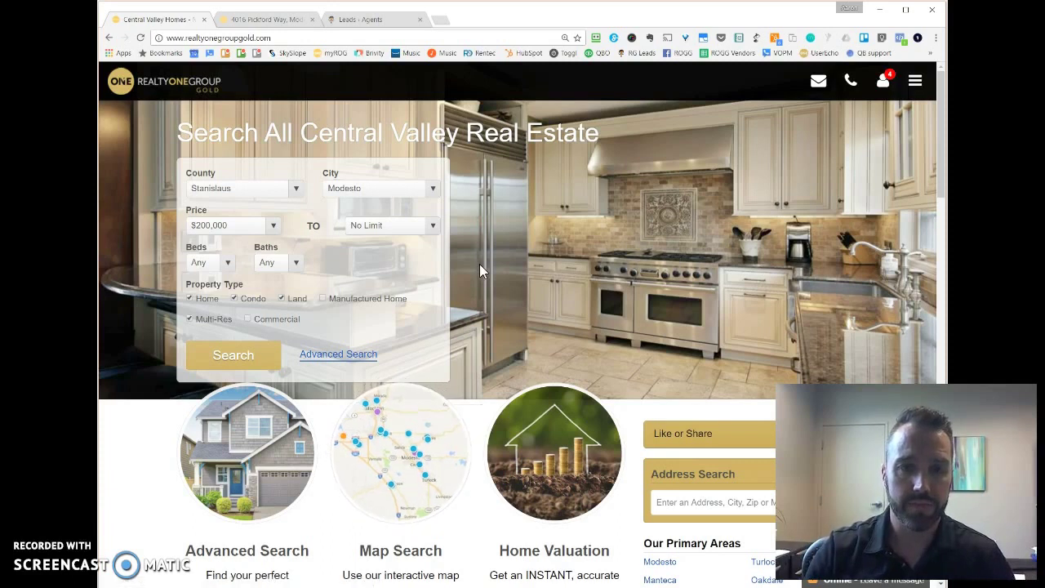
On the 4016 Pickford Way listing, copy the MLS# value 17013908.
click(285, 22)
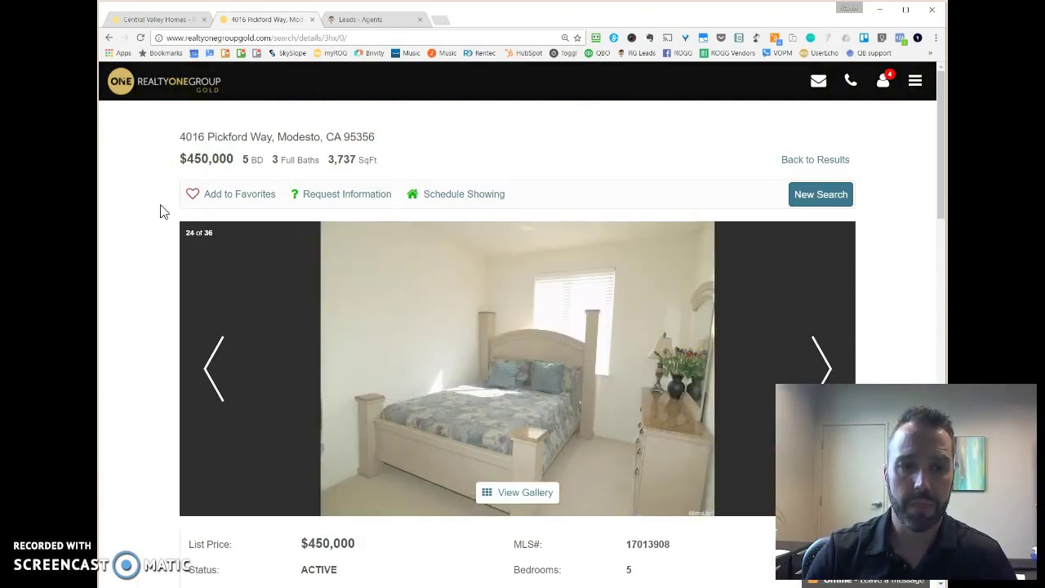
scroll(161, 212, down, 3)
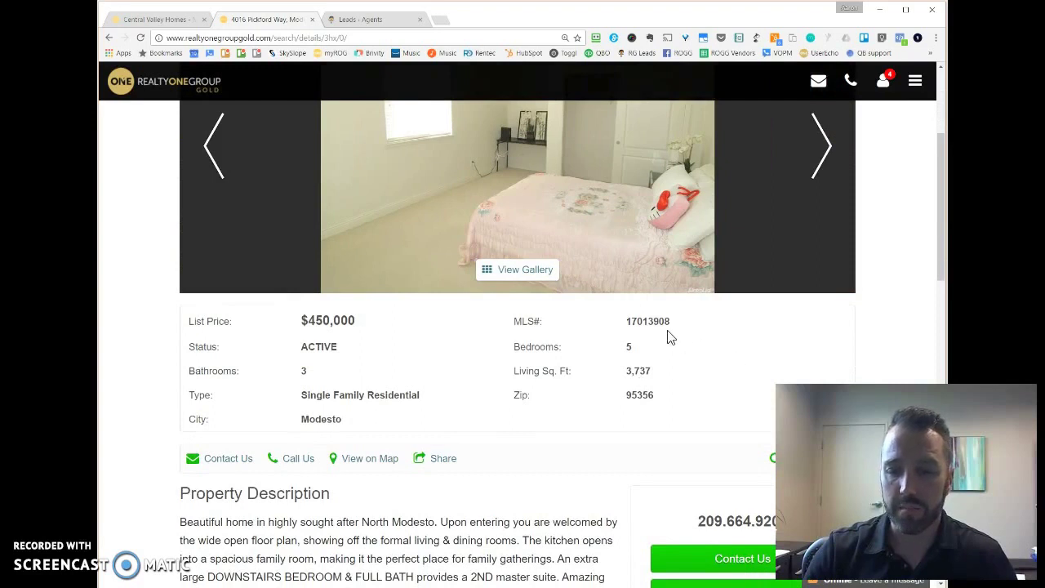
drag(674, 327, 627, 325)
right_click(644, 328)
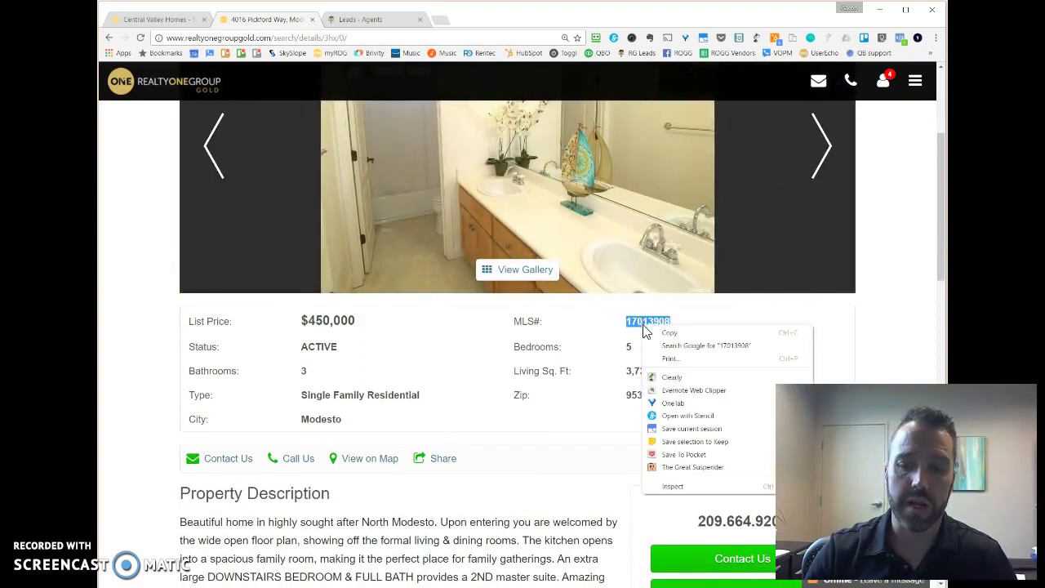
click(658, 337)
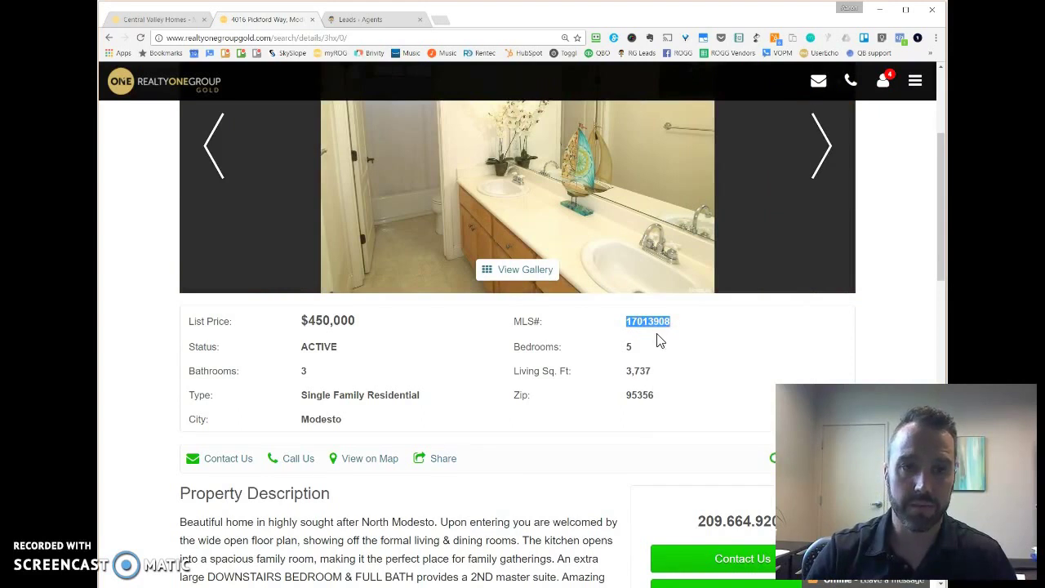
Change the URL to property/17013908/?view&agent_id=10560, copy it, and close the listing tab.
click(374, 37)
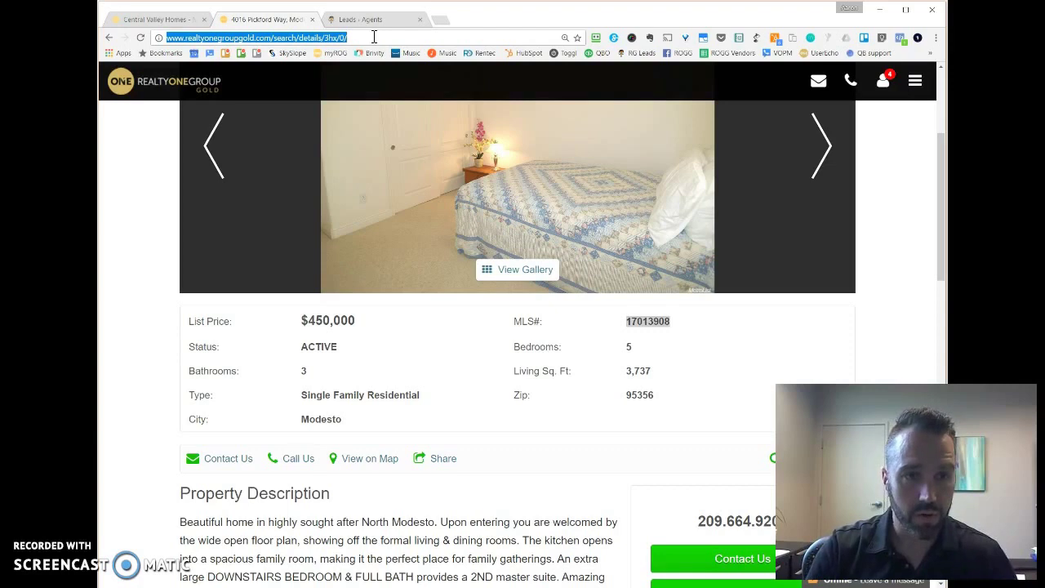
click(373, 37)
key(BackSpace)
key(BackSpace)
key(BackSpace)
key(BackSpace)
key(BackSpace)
key(BackSpace)
key(BackSpace)
key(BackSpace)
key(BackSpace)
key(BackSpace)
key(BackSpace)
key(BackSpace)
key(BackSpace)
key(BackSpace)
key(BackSpace)
key(BackSpace)
key(BackSpace)
key(BackSpace)
key(BackSpace)
key(BackSpace)
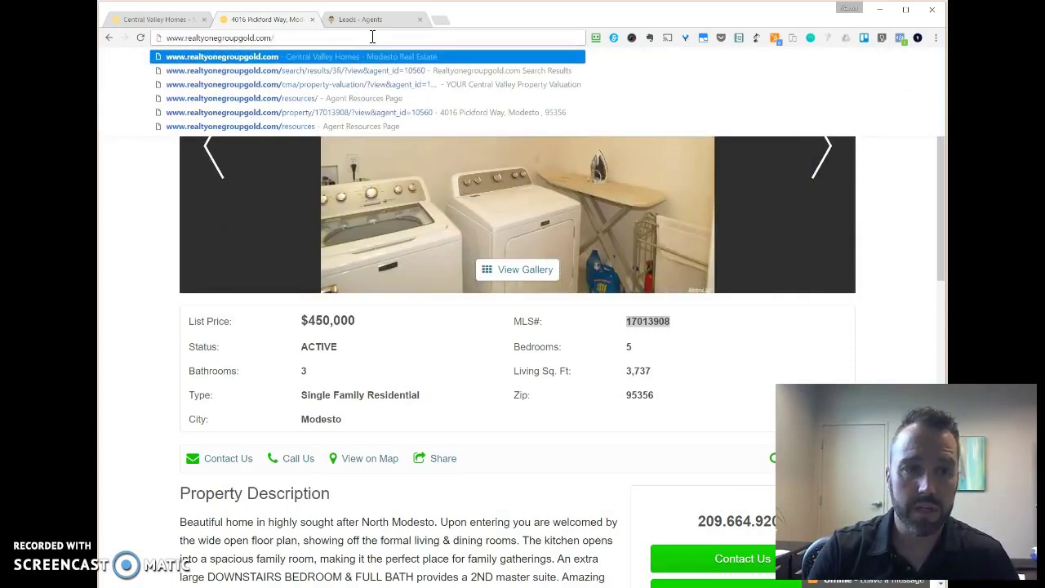
text(property/)
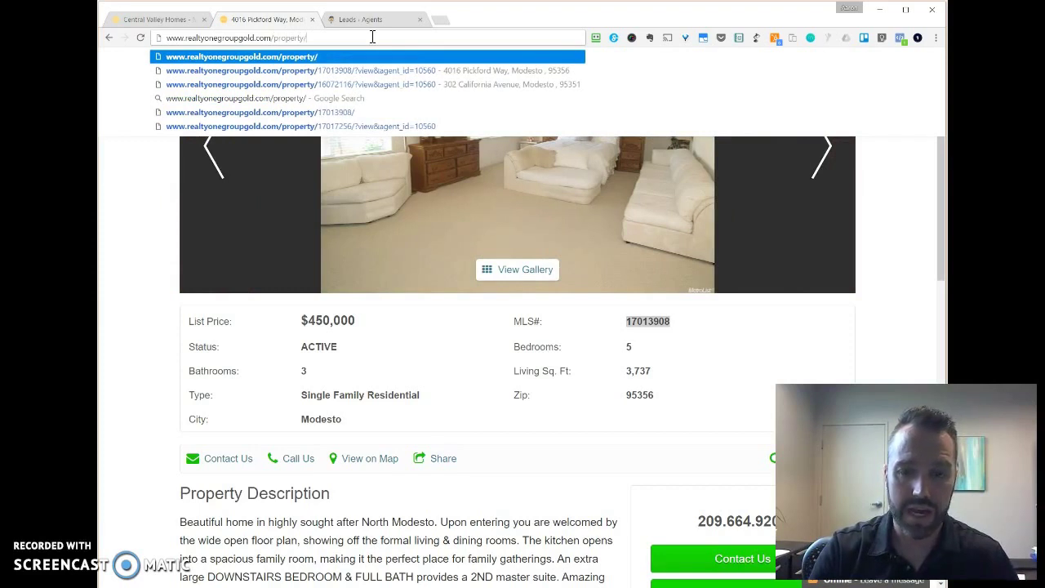
text(17013908)
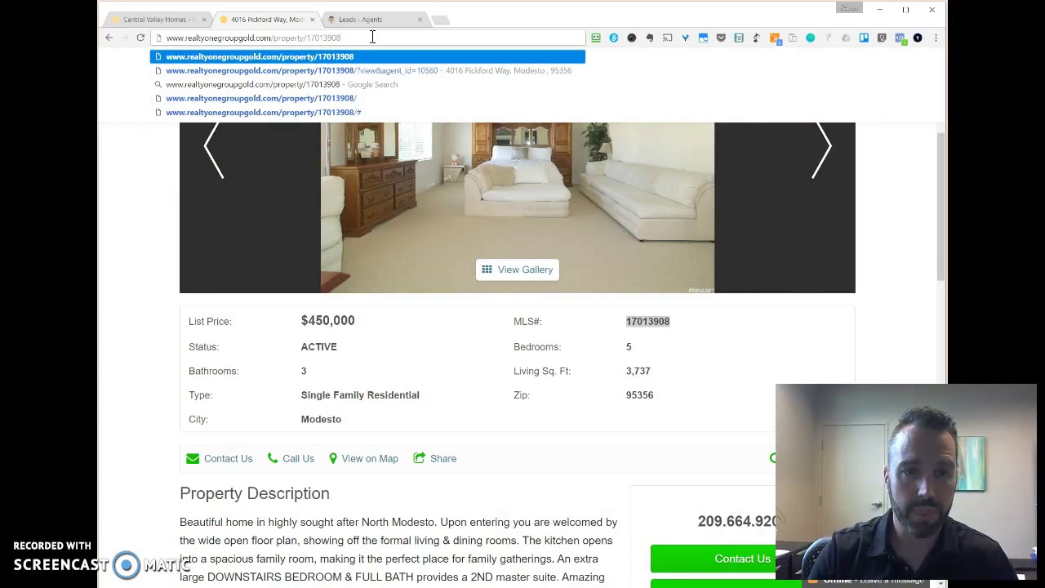
text(/?)
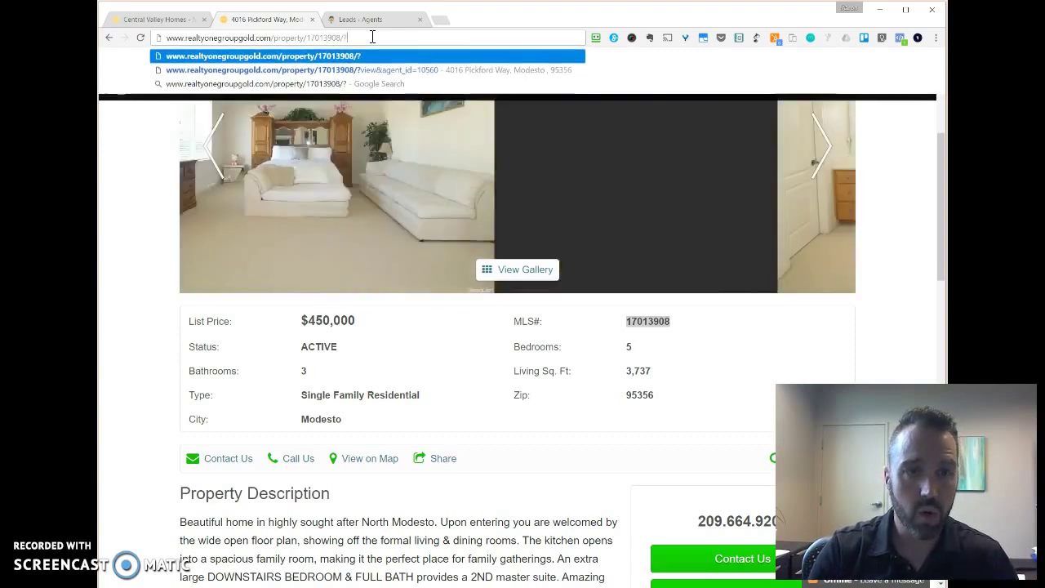
text(view&)
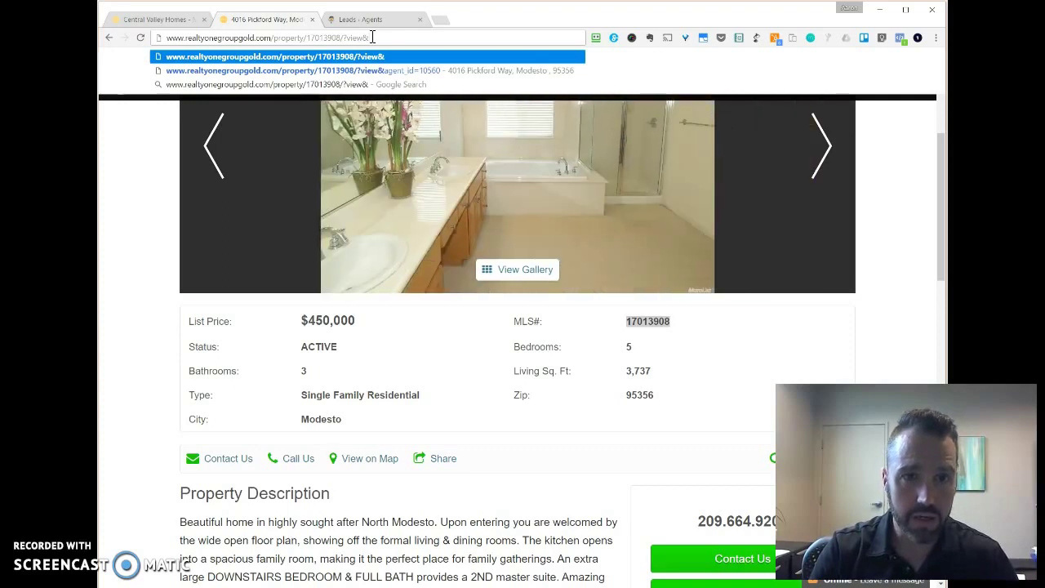
text(agent_id=)
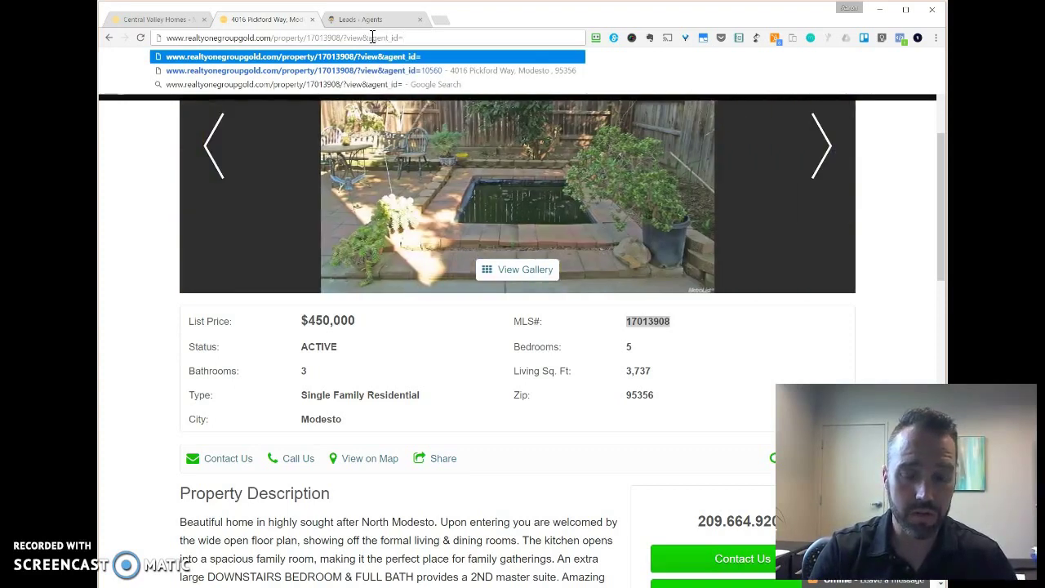
text(10560)
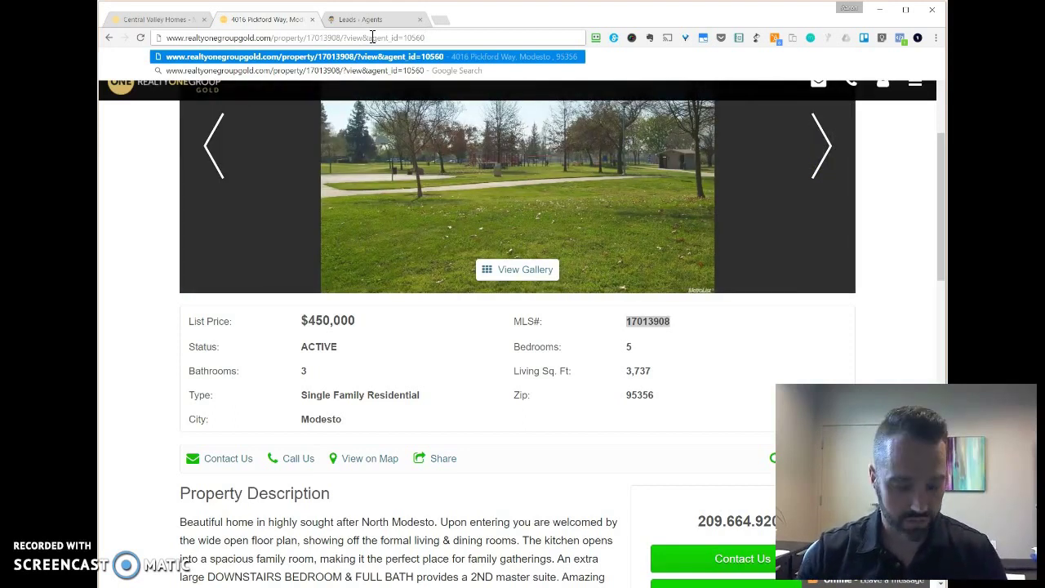
key(ctrl+a)
key(ctrl+c)
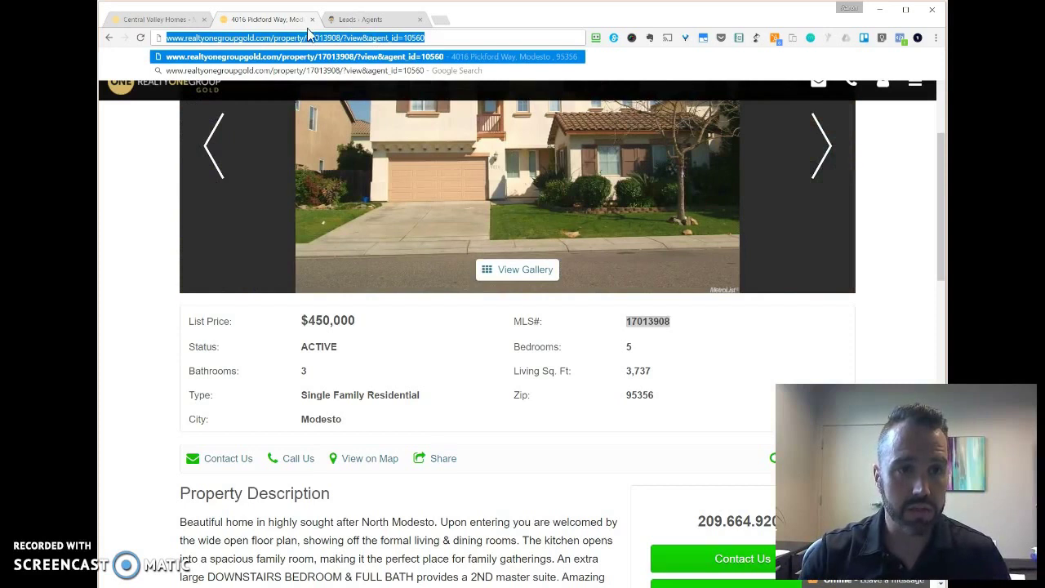
click(312, 18)
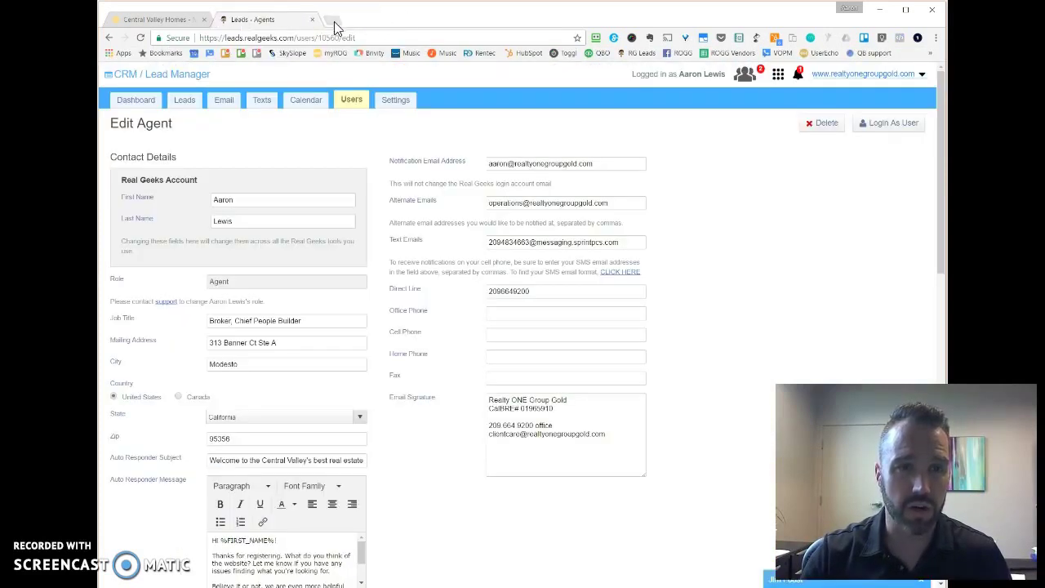
Load the copied agent_id=10560 listing link in a new browser tab.
click(330, 19)
key(ctrl+v)
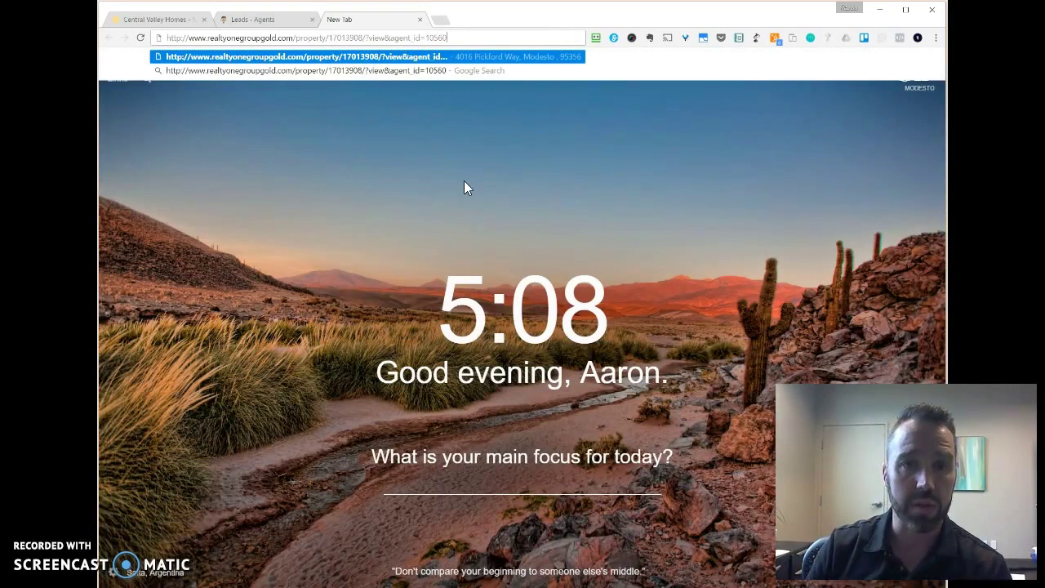
key(Return)
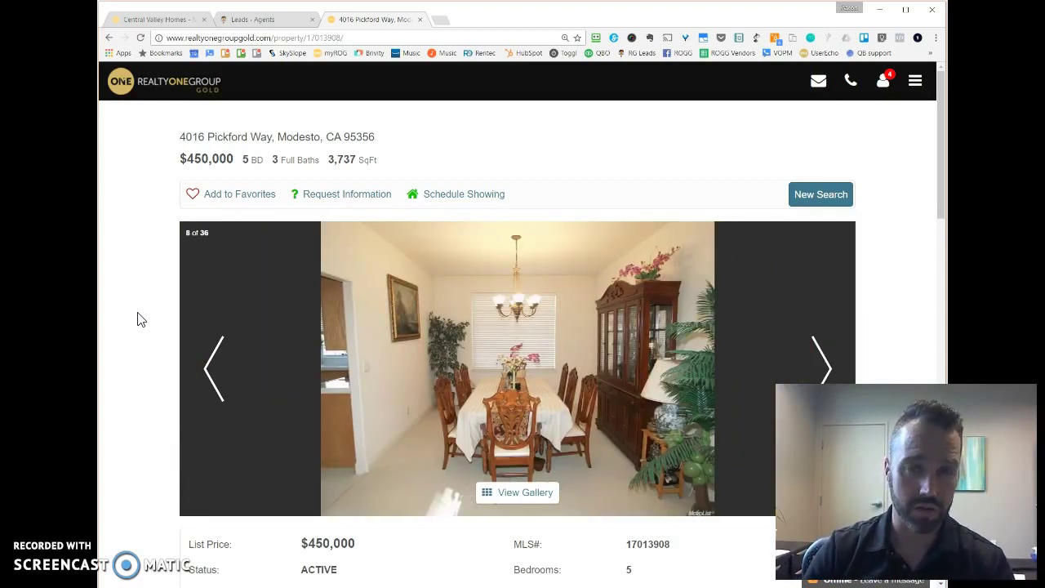
click(269, 20)
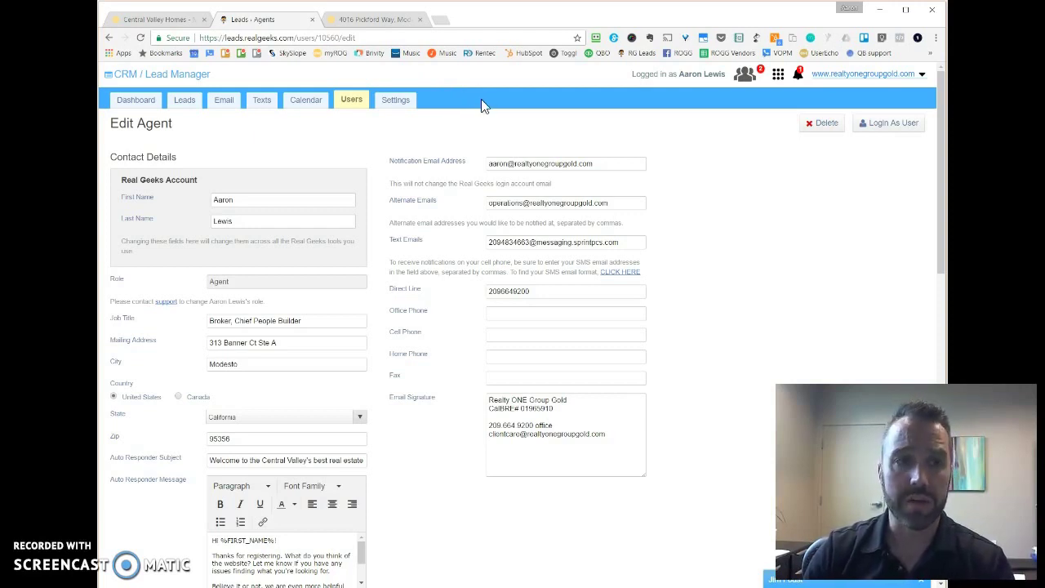
drag(294, 38, 226, 38)
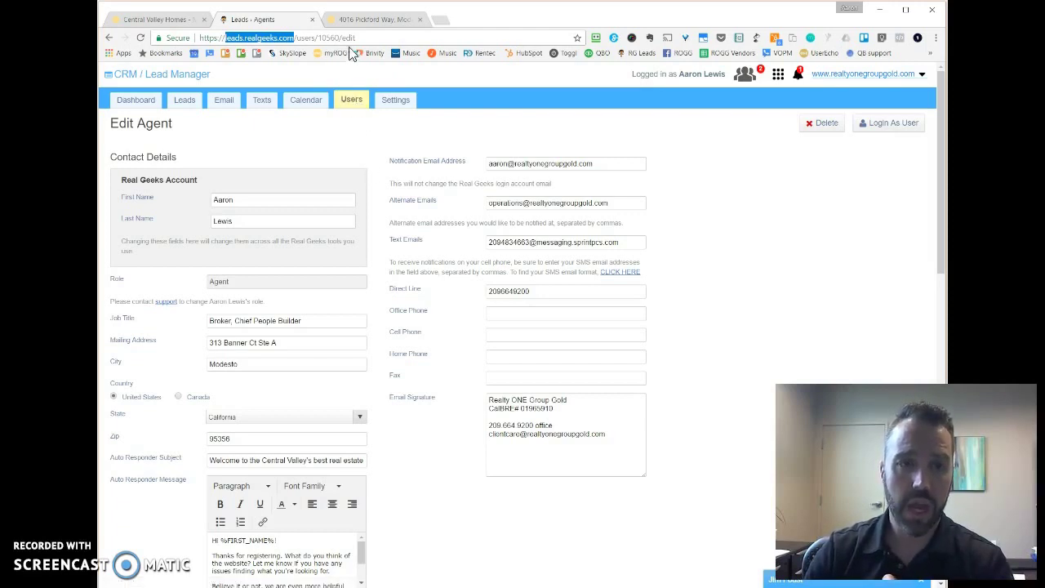
drag(339, 38, 319, 43)
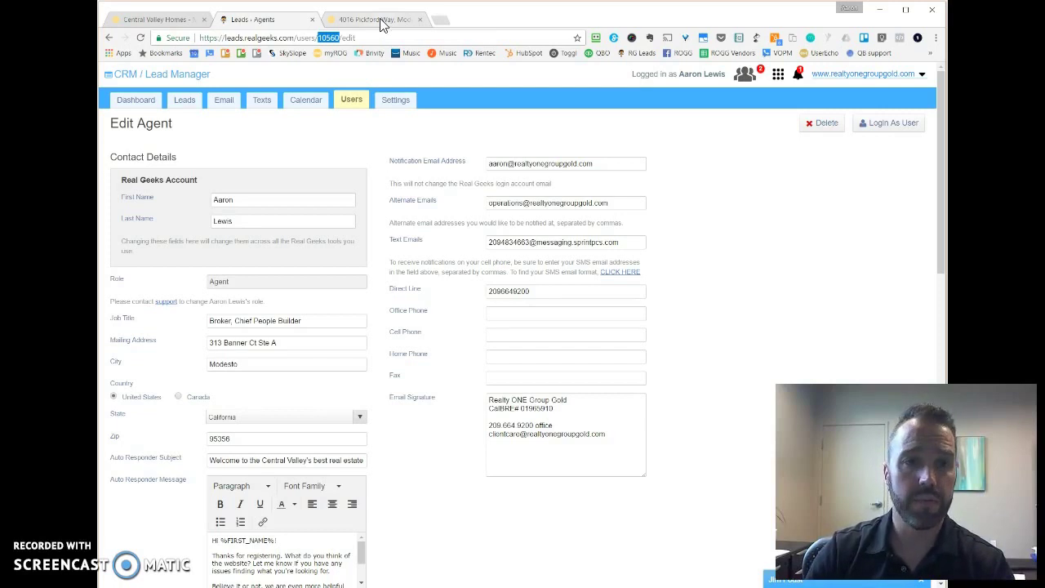
click(381, 25)
click(370, 38)
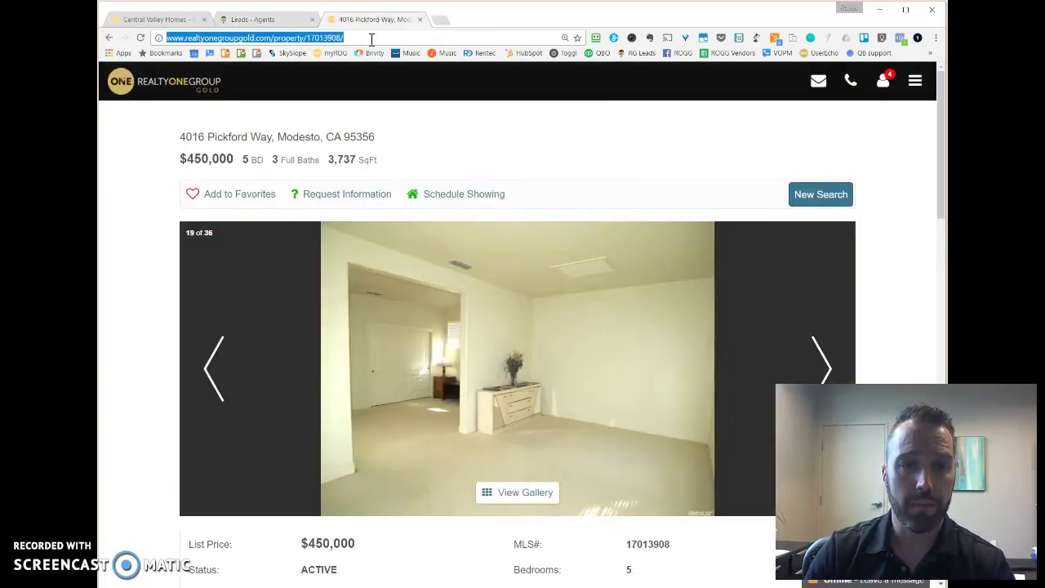
Append ?view&agent_id=10560 to the listing URL and reload the page.
click(371, 38)
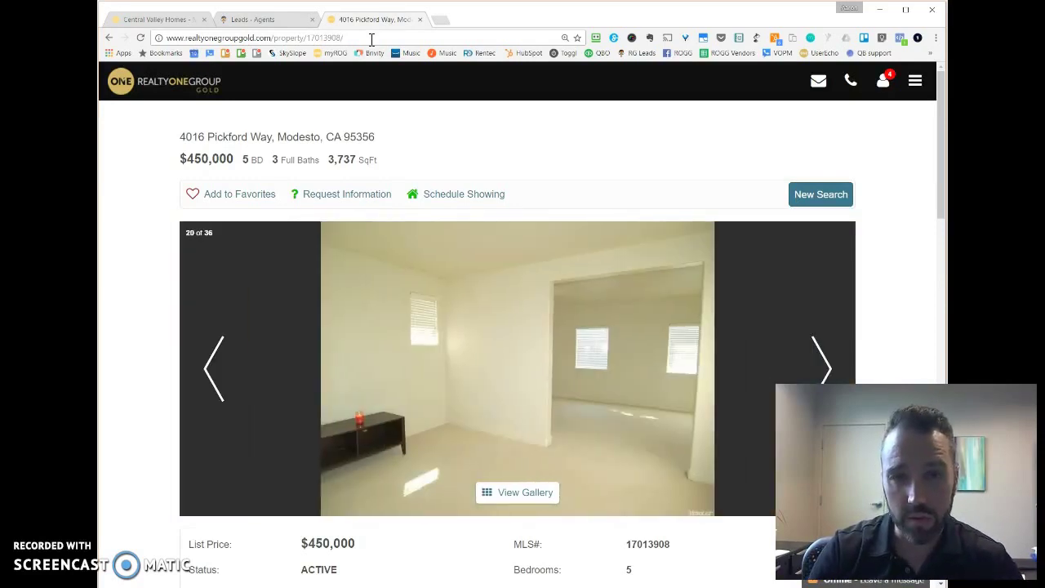
text(?)
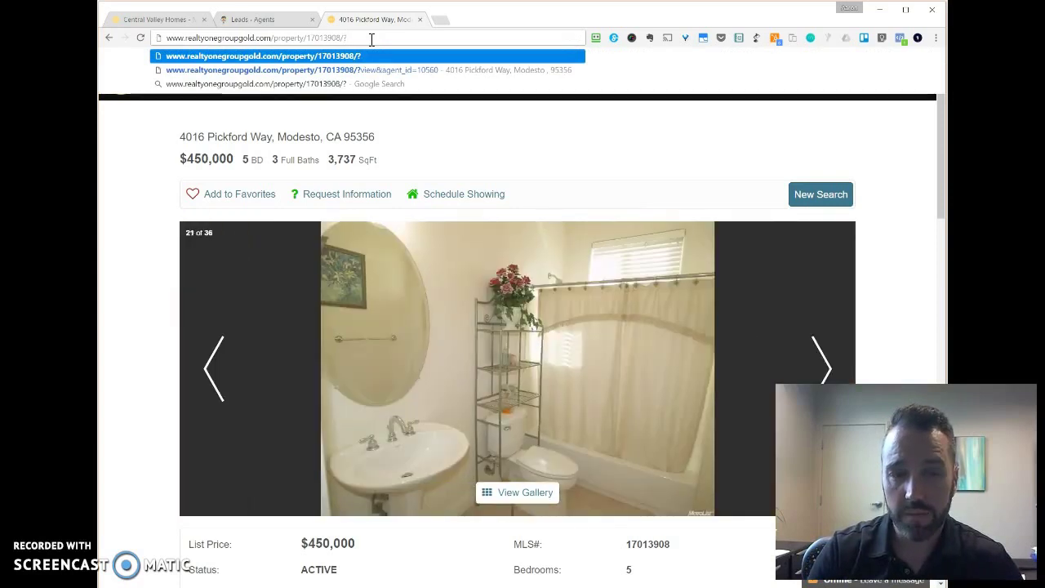
text(view&)
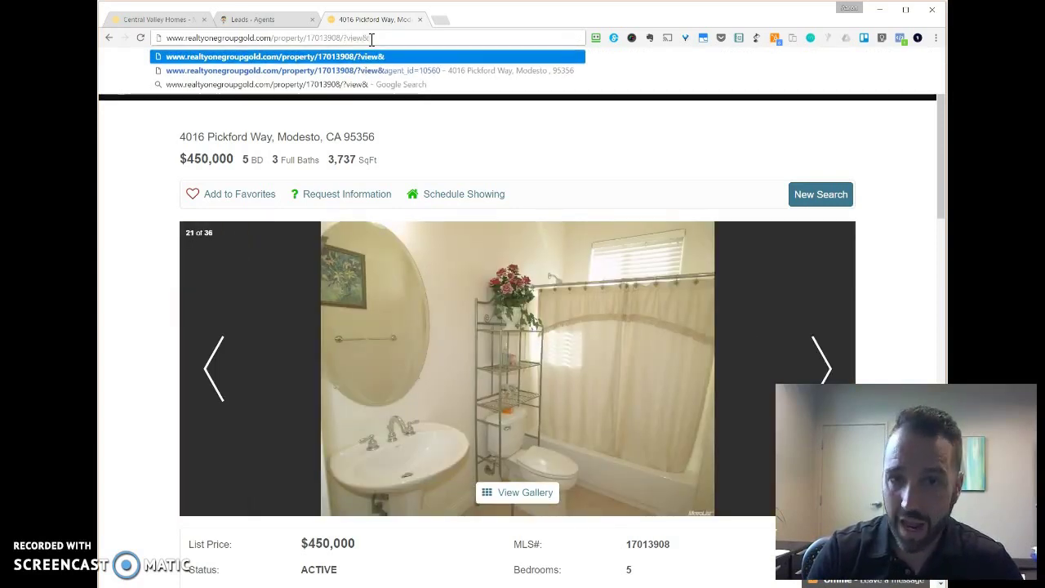
text(agent)
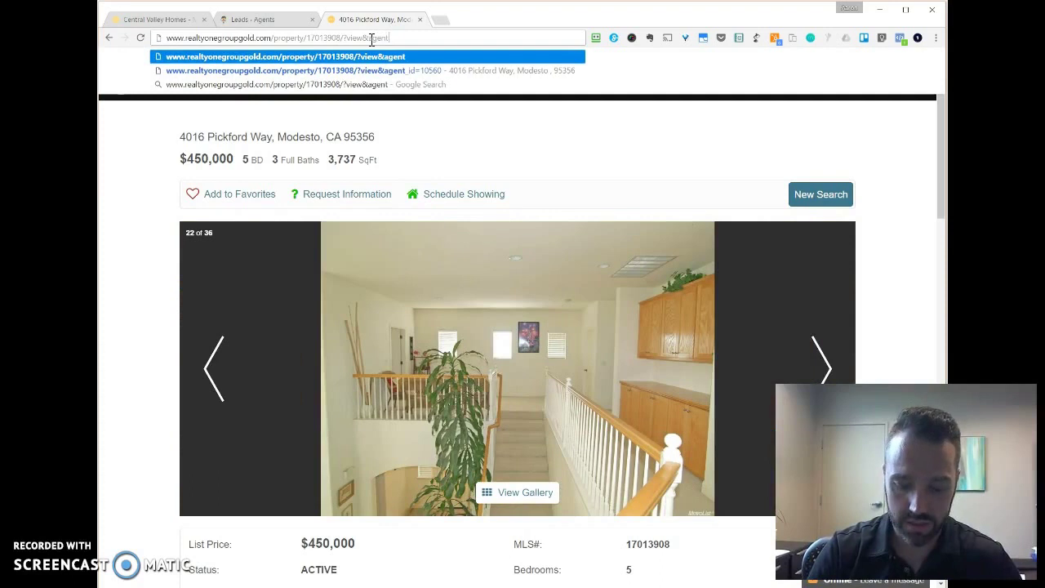
text(_id=)
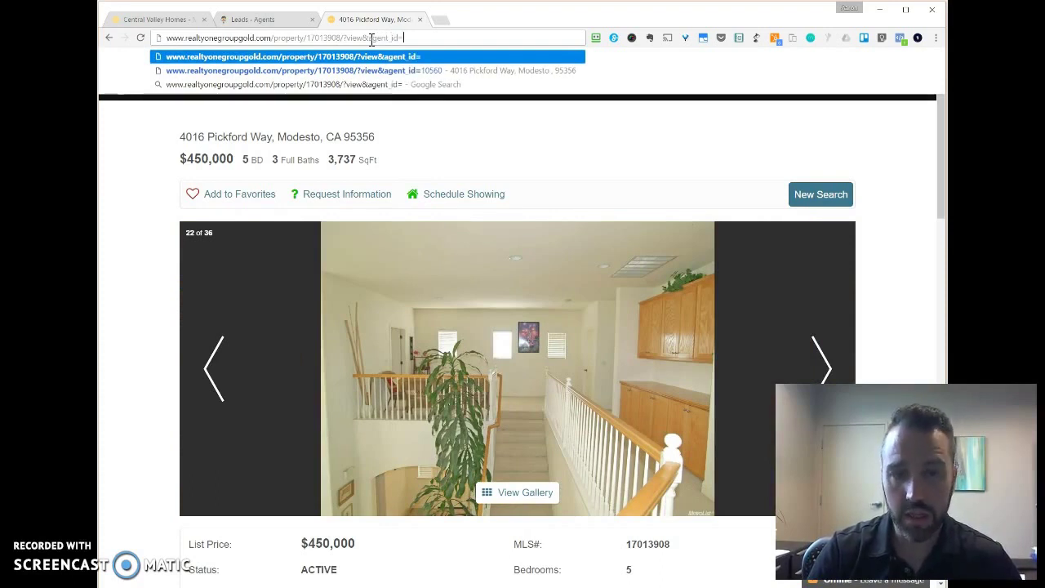
text(10)
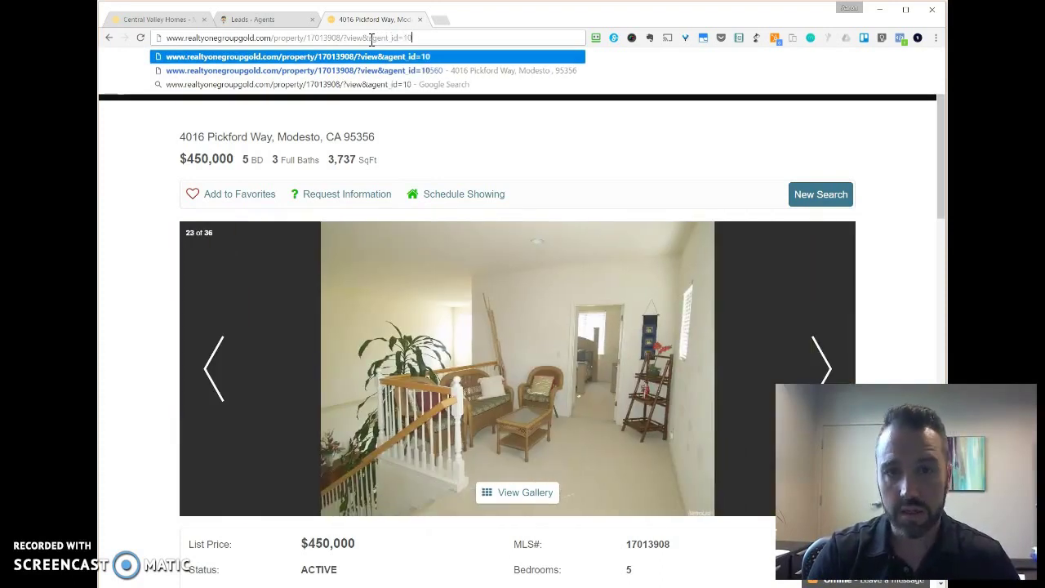
text(560)
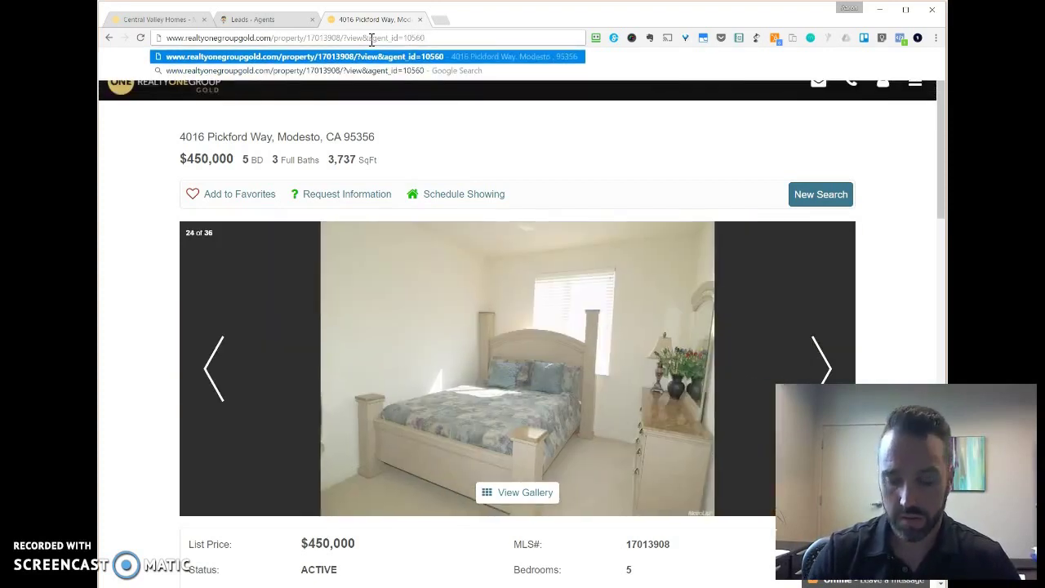
key(Return)
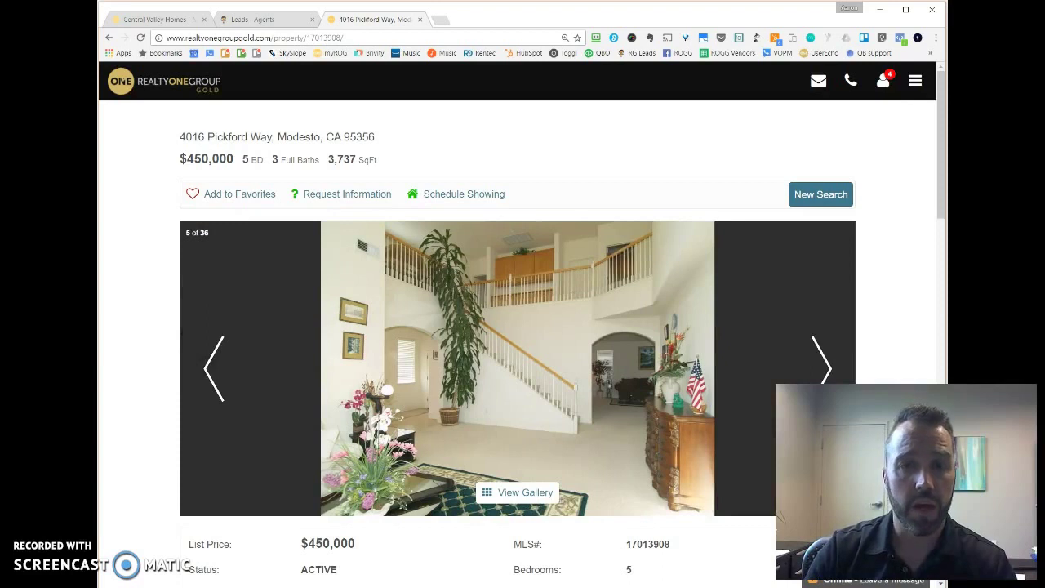
Return to the PowerPoint slide show showing the 'Generate Leads Online.. For Free!' slide.
key(alt+Tab)
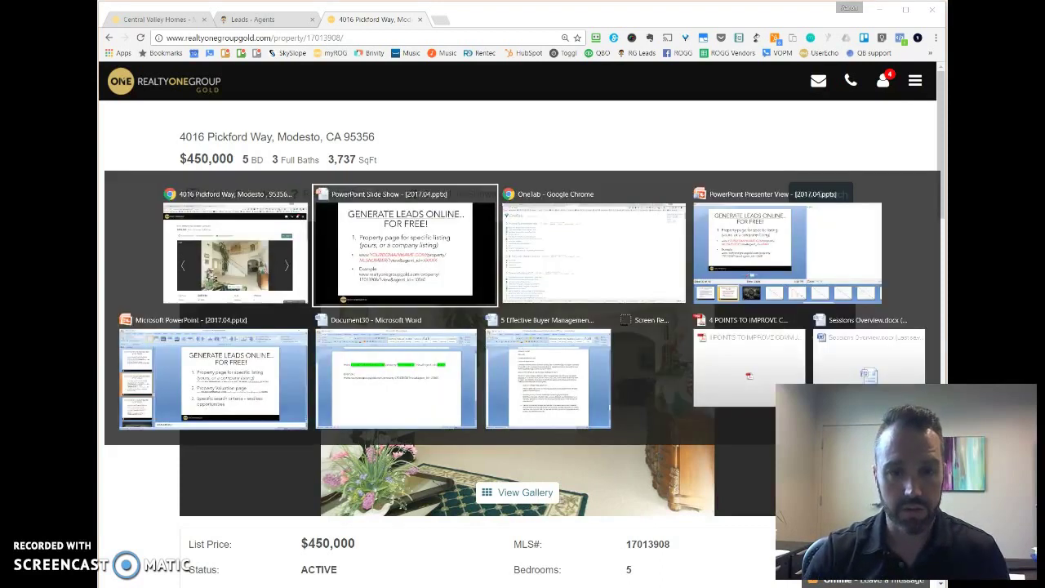
key(Left)
key(Left)
key(Left)
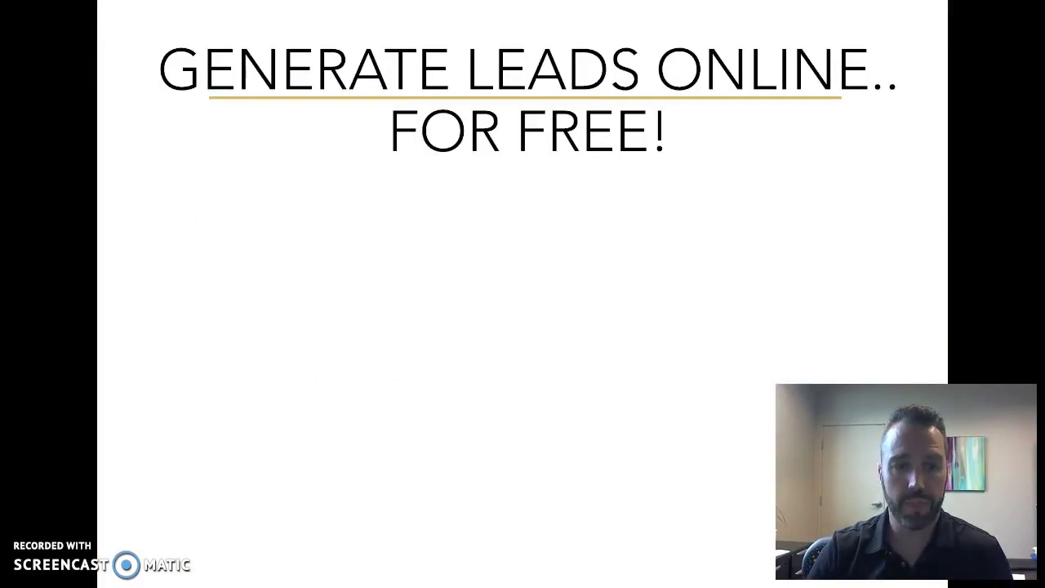
key(Right)
key(Right)
key(Right)
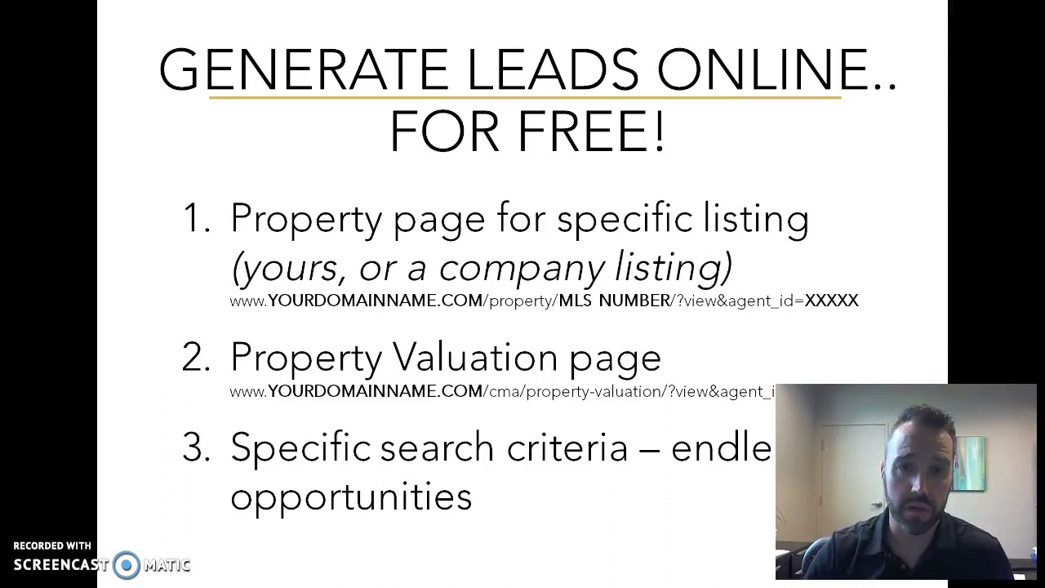